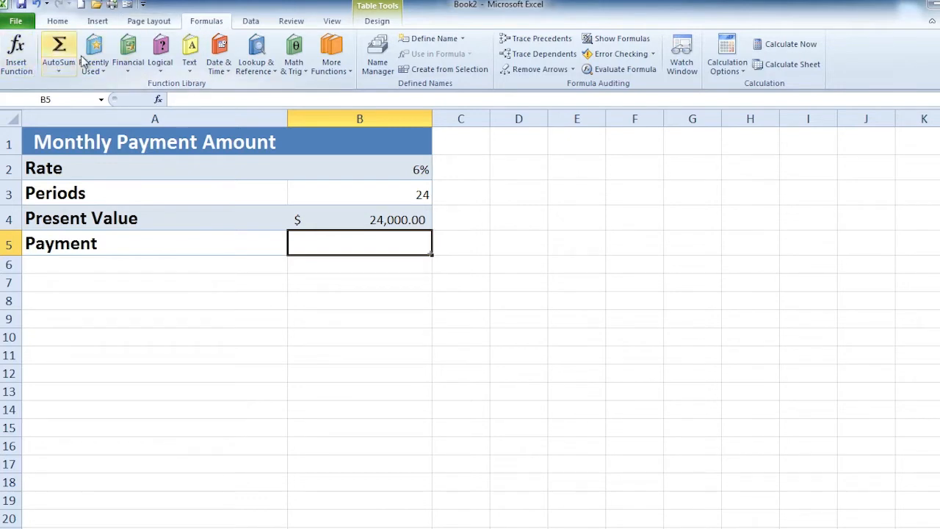
Insert the PMT financial function into the Payment cell B5.
left_click(132, 72)
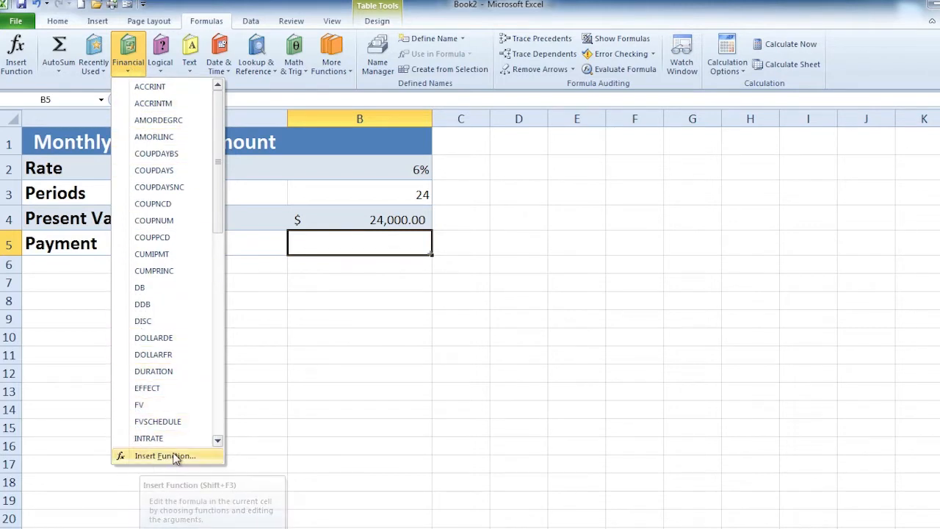
left_click(218, 442)
left_click(218, 443)
left_click(218, 442)
left_click(218, 442)
left_click(218, 442)
left_click(218, 442)
left_click(218, 442)
left_click(218, 442)
left_click(218, 442)
left_click(218, 442)
left_click(218, 442)
left_click(218, 442)
left_click(218, 442)
left_click(218, 442)
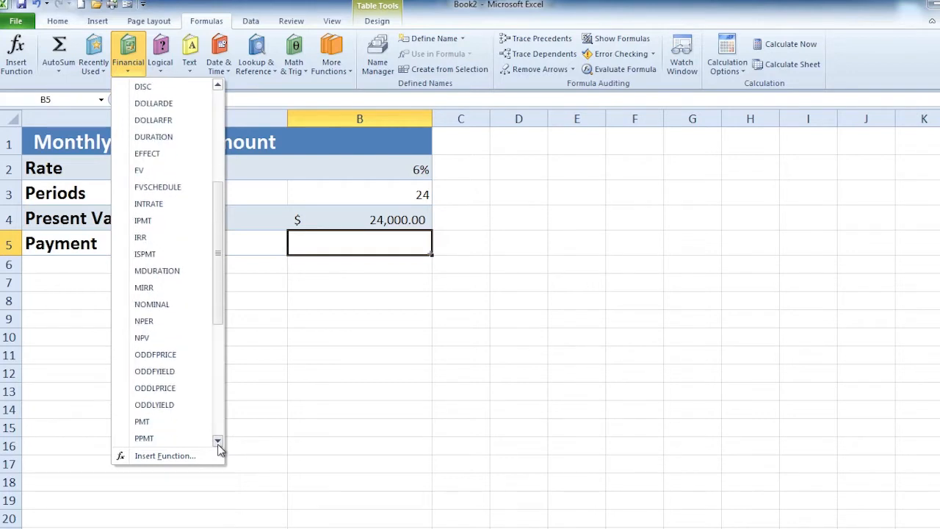
left_click(218, 442)
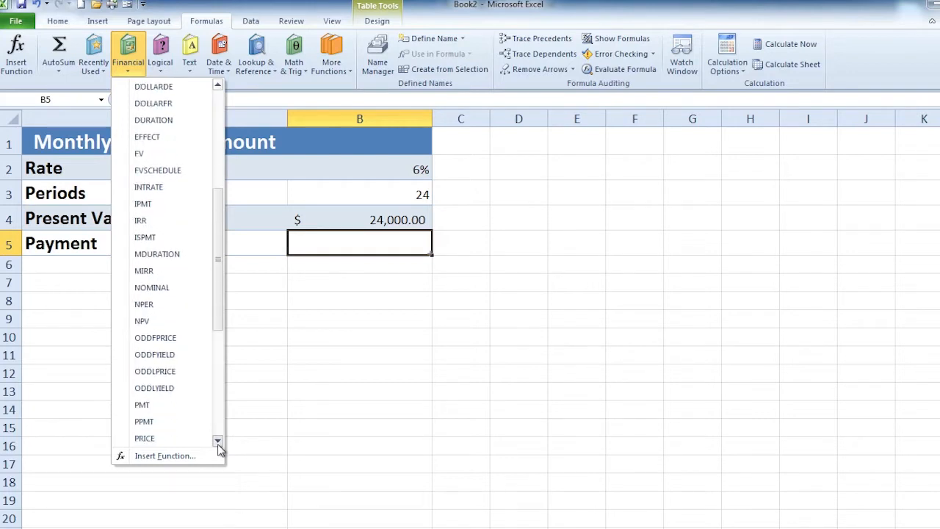
left_click(139, 407)
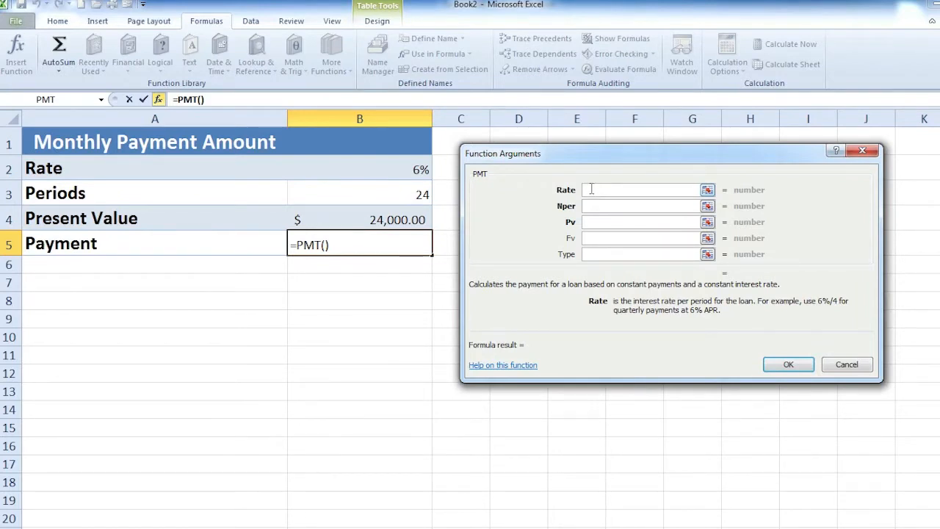
Fill in the PMT arguments with Rate B2/12, Nper B3 and Pv B4.
left_click(387, 168)
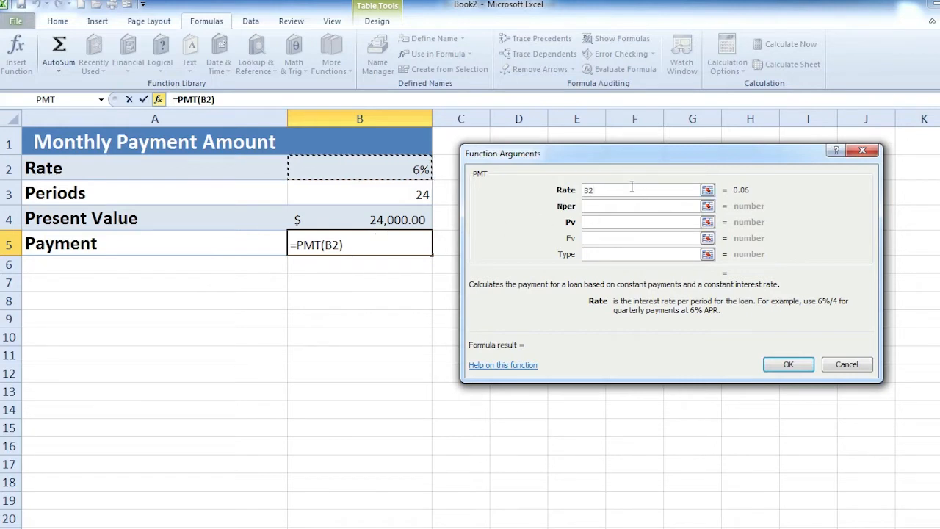
type("/12")
left_click(612, 206)
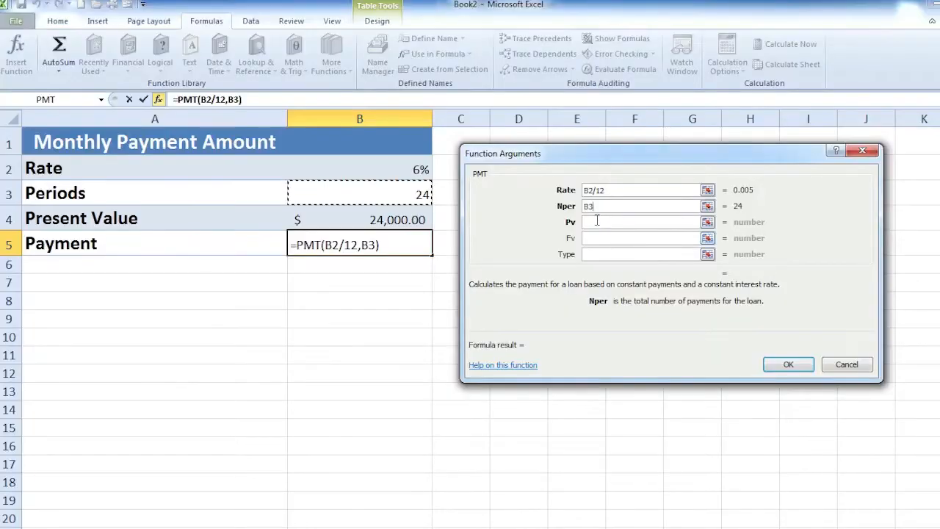
left_click(597, 221)
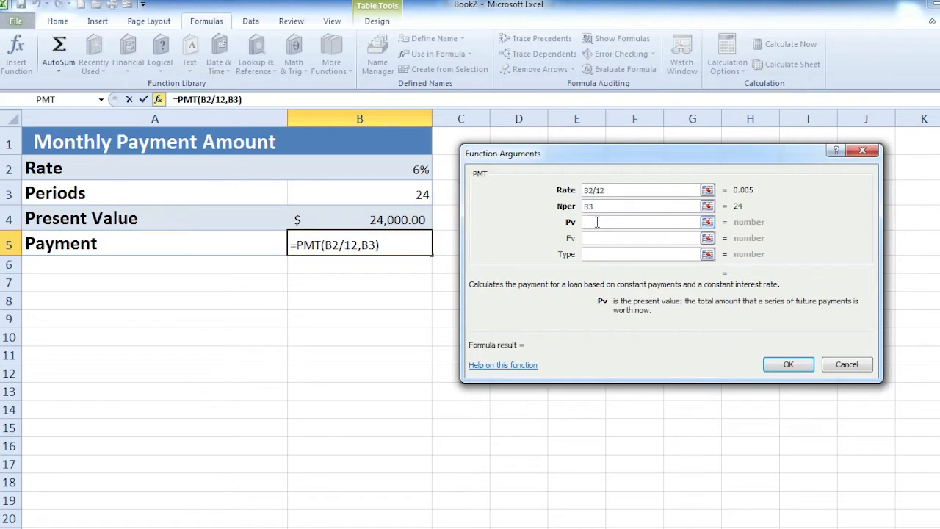
left_click(360, 220)
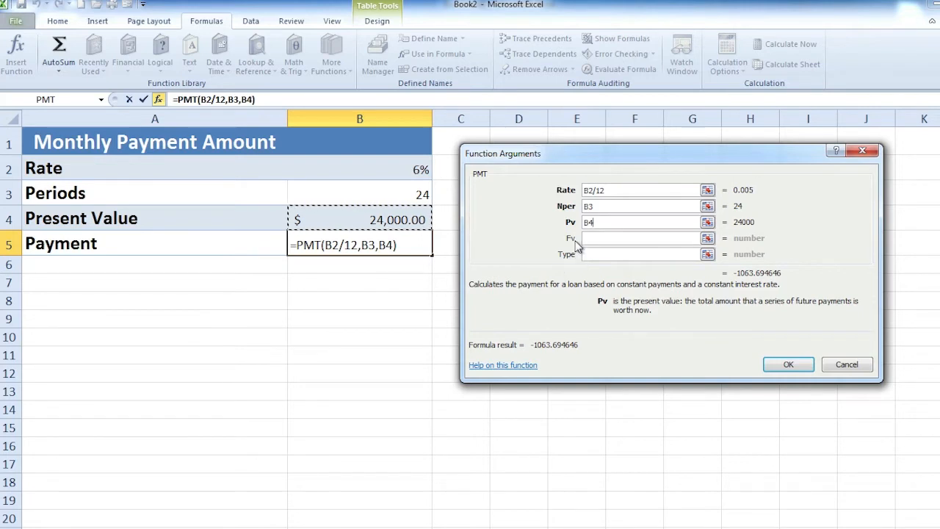
Leave Fv and Type empty, change the Pv argument to -B4, and accept the PMT formula.
left_click(602, 239)
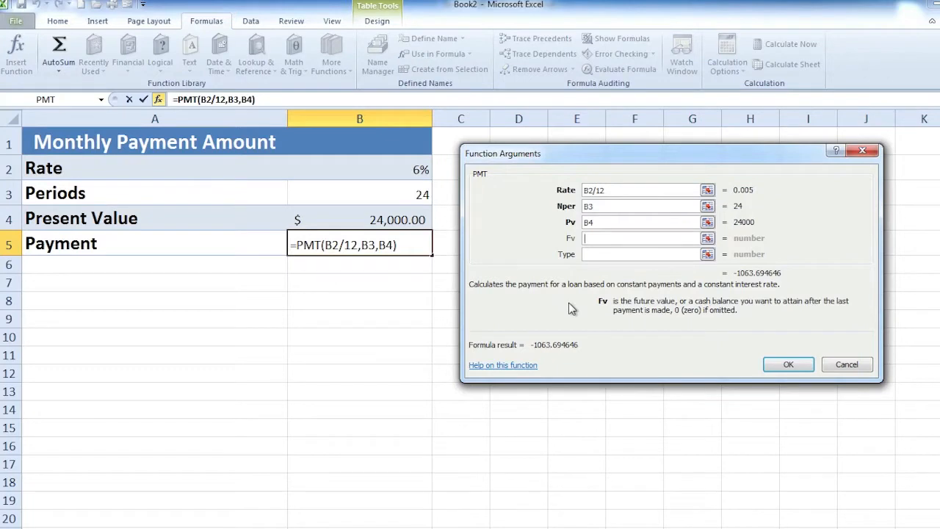
left_click(598, 253)
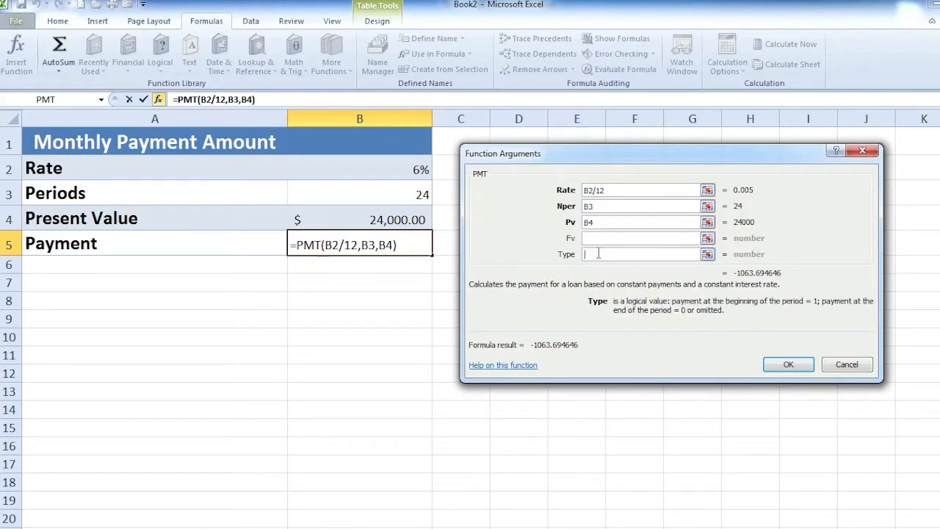
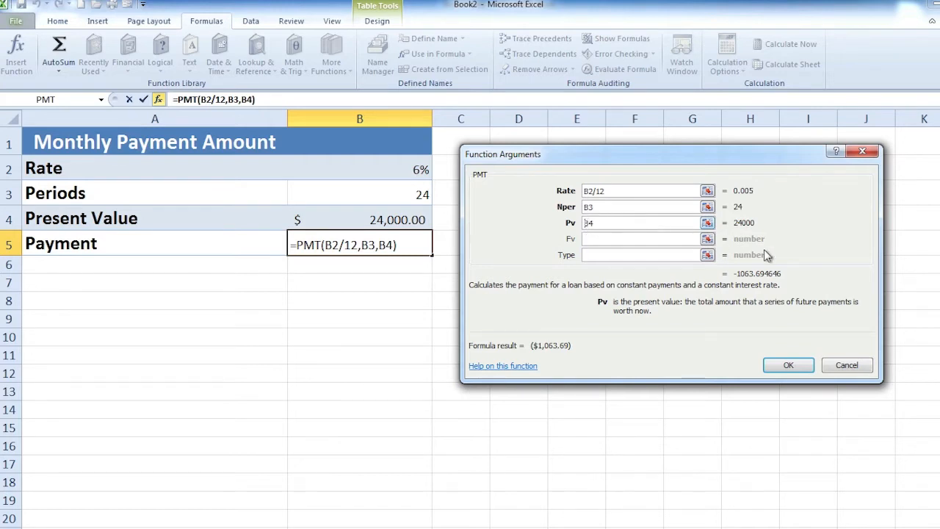
type("-")
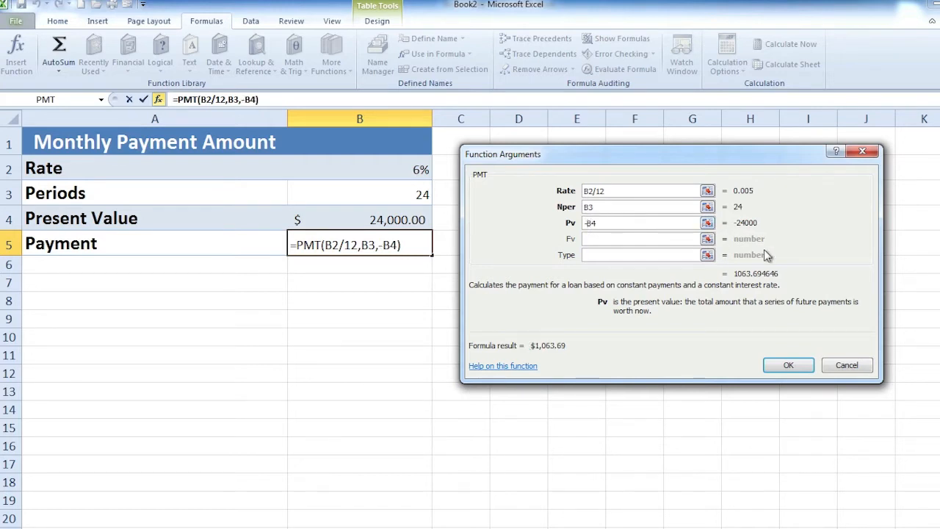
left_click(789, 364)
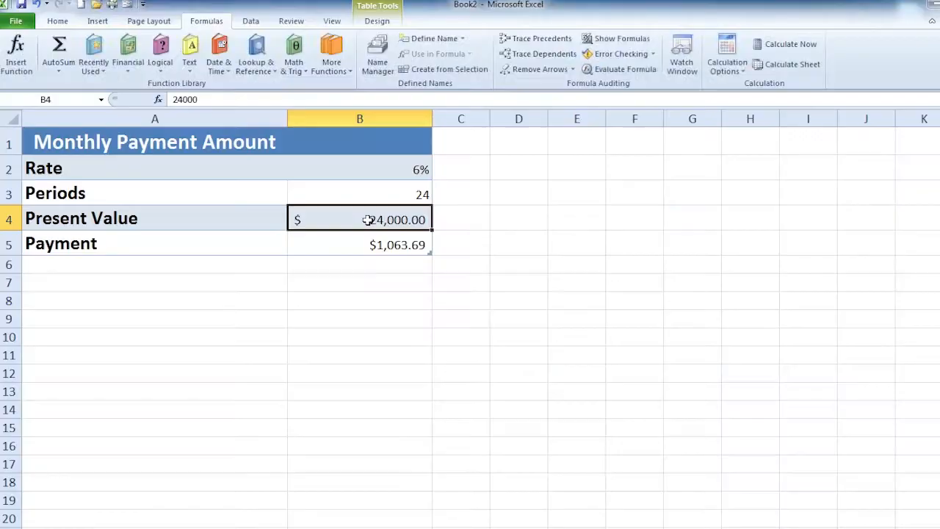
Set the present value in B4 to 27000 and the rate in B2 to 6.5%.
type("27000")
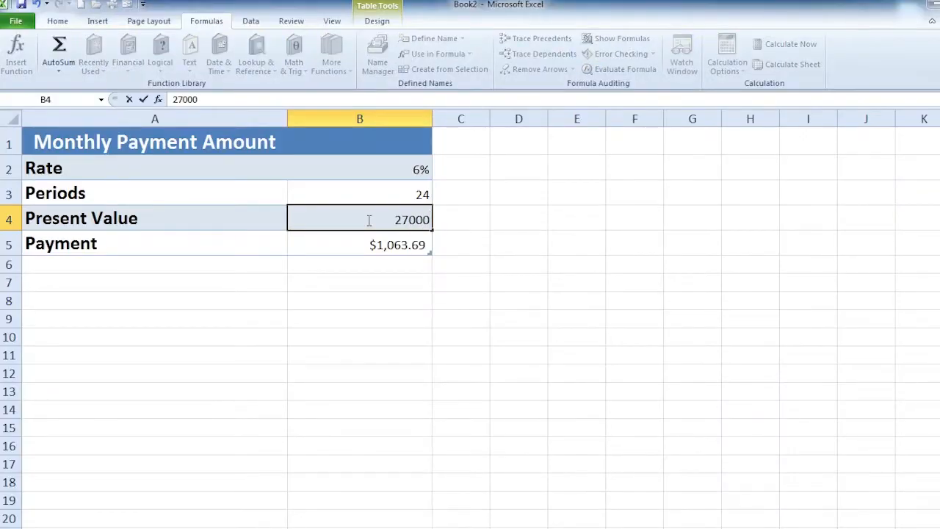
key("Return")
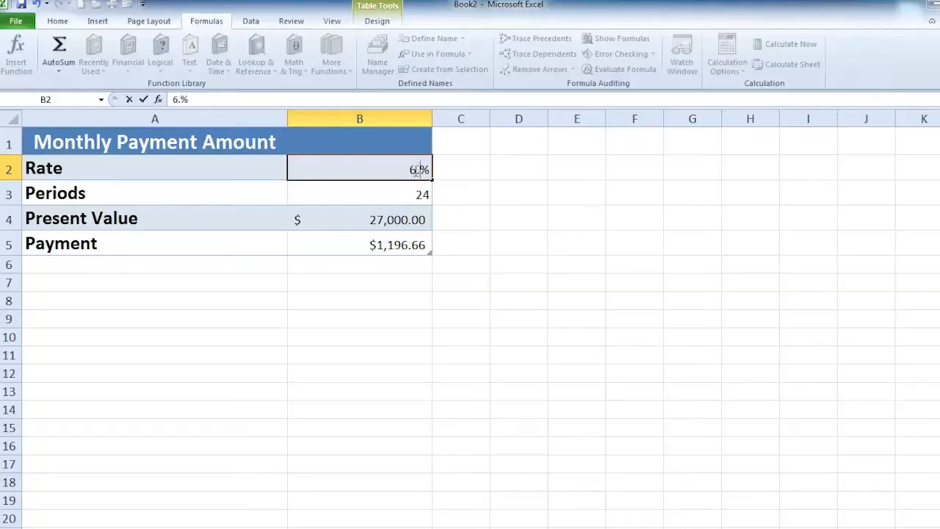
type("5")
key("Return")
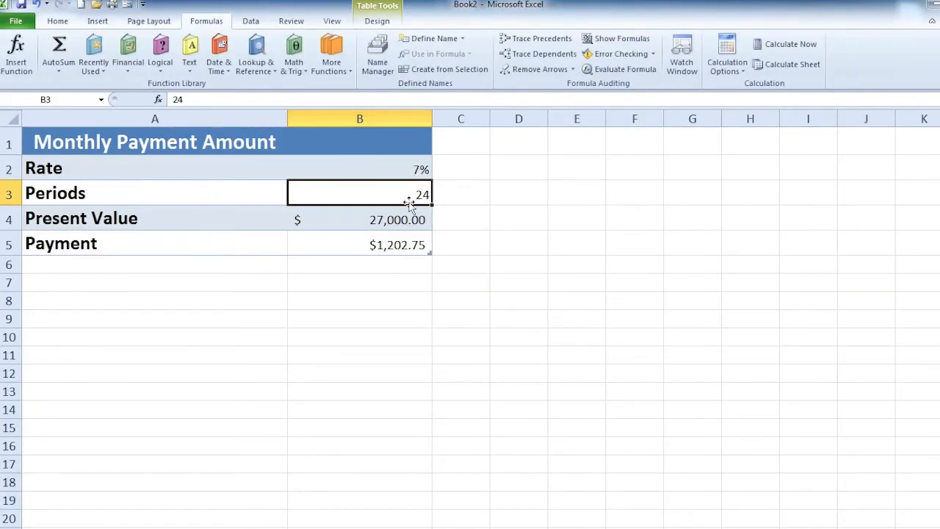
Format the rate in B2 to show one decimal place.
left_click(416, 170)
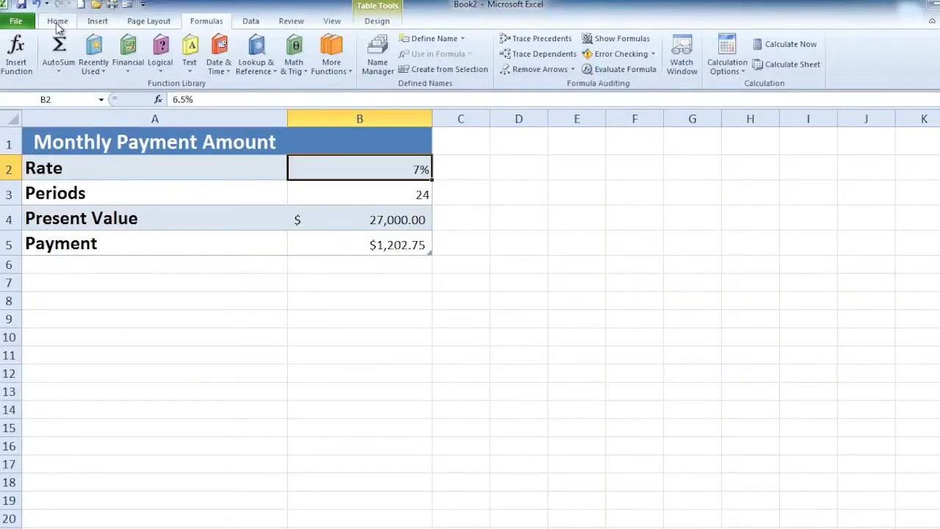
left_click(58, 22)
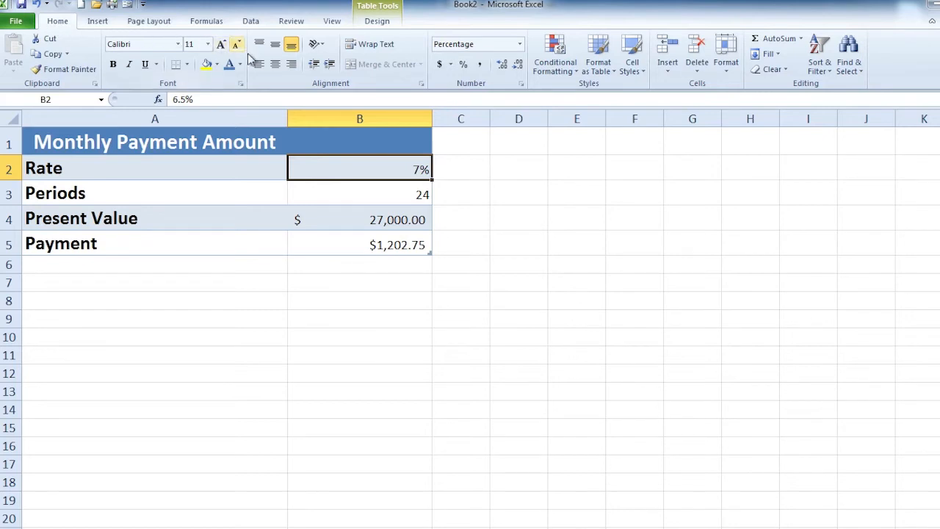
left_click(502, 67)
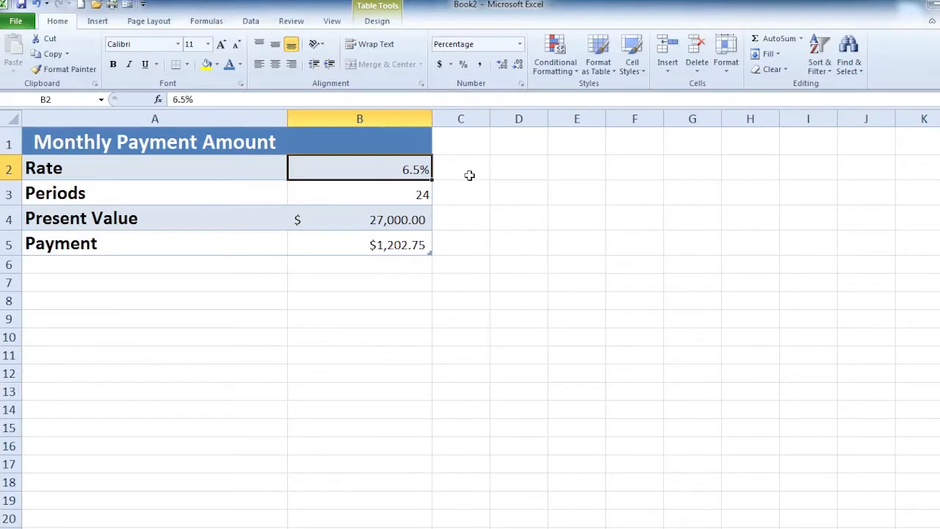
Browse the library's list of available financial functions.
left_click(220, 24)
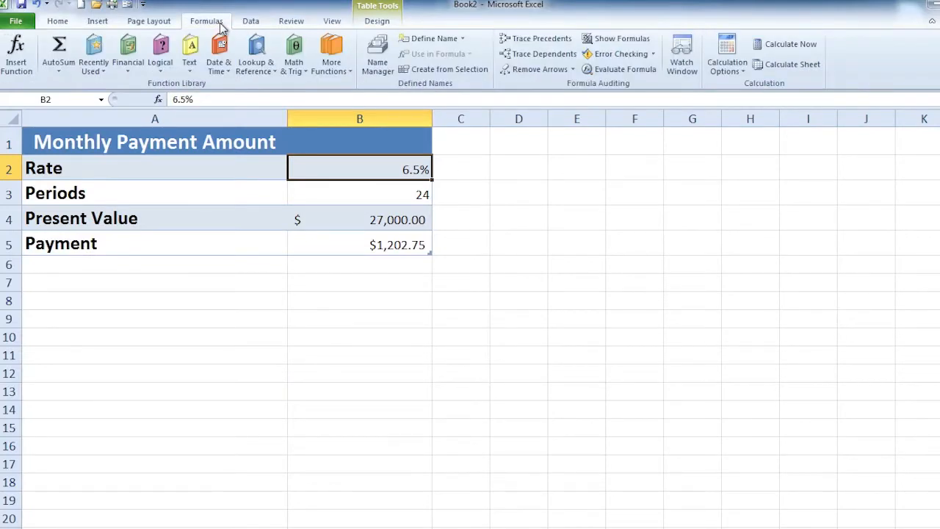
left_click(123, 65)
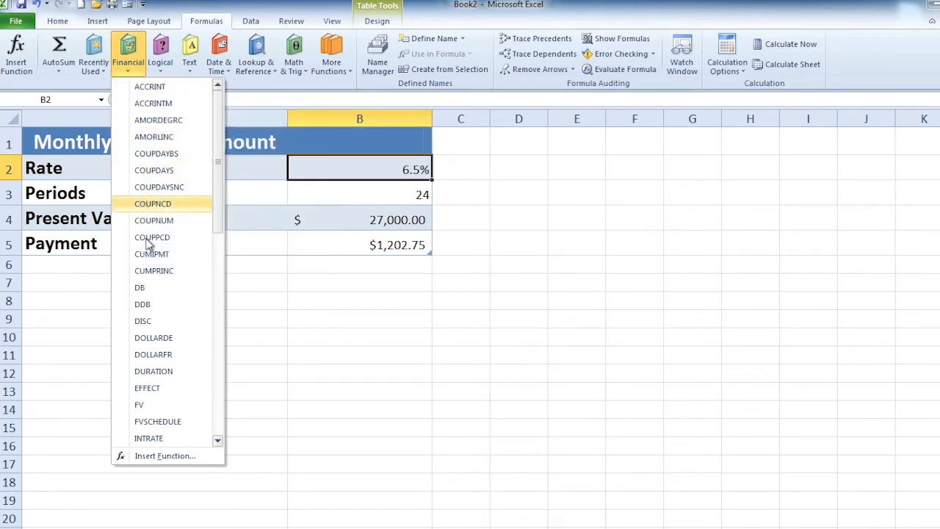
left_click(219, 442)
left_click(218, 441)
left_click(218, 441)
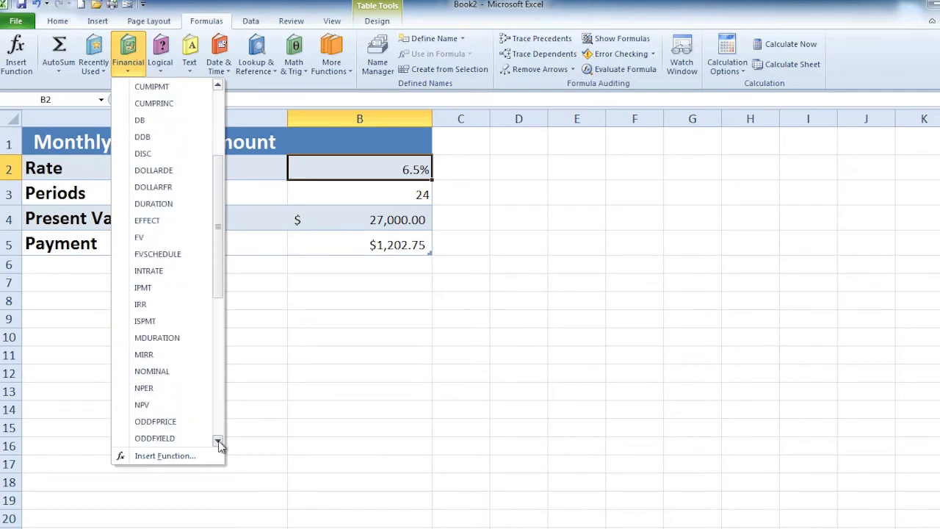
left_click(218, 442)
left_click(146, 373)
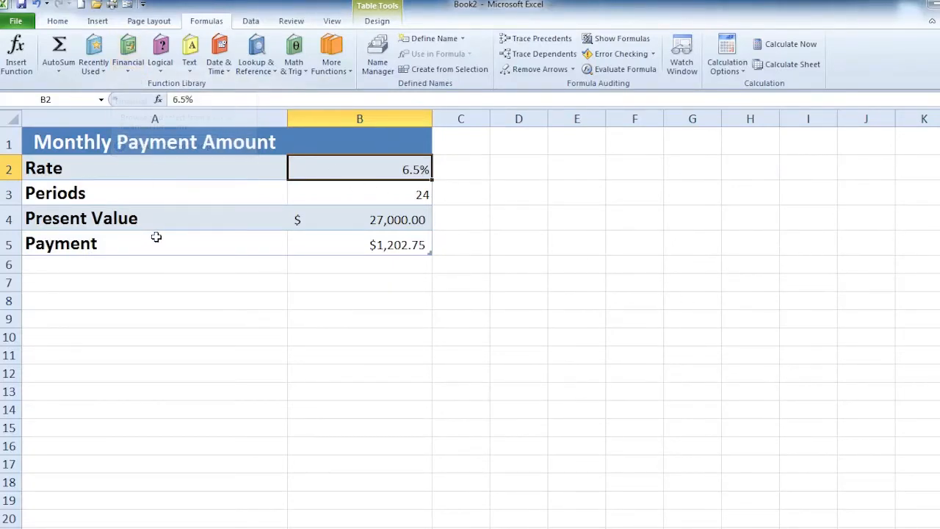
Look up the descriptions of the FV and PV functions in the Financial category of Insert Function.
left_click(16, 59)
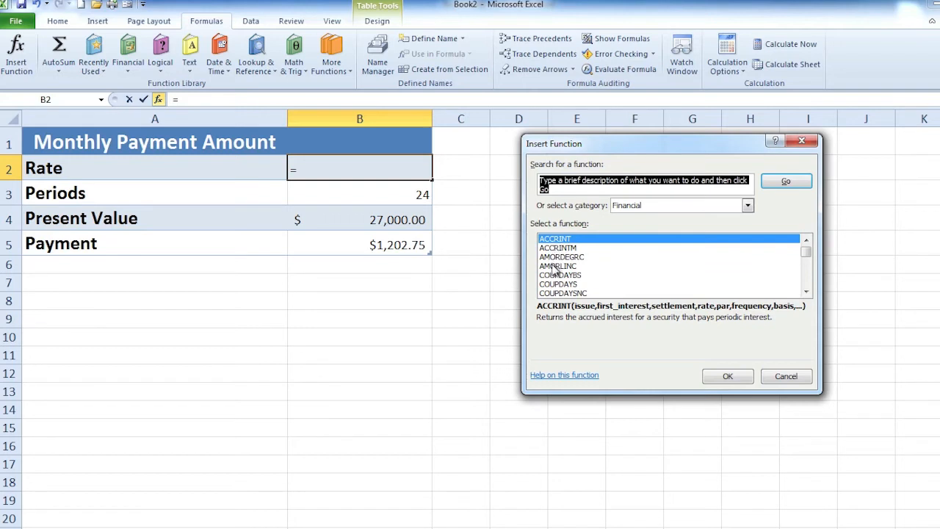
left_click(805, 291)
left_click_drag(805, 291, 805, 292)
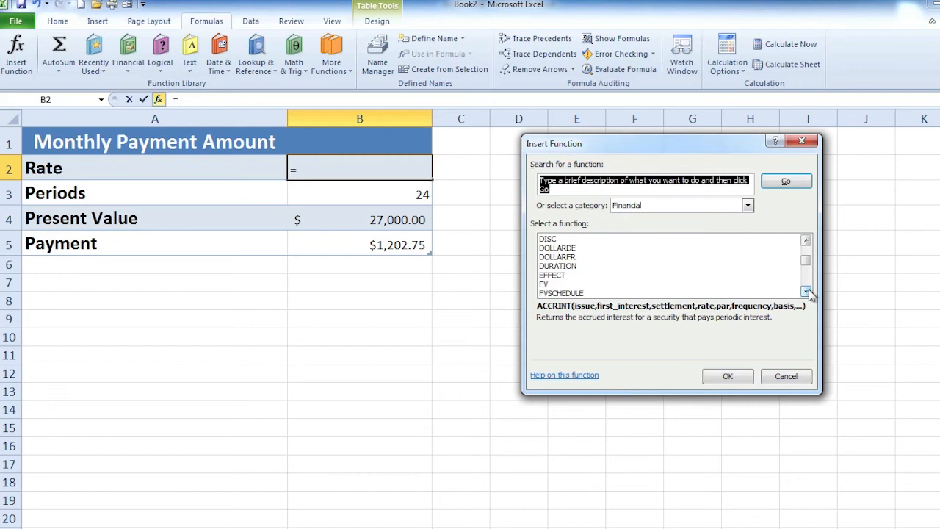
left_click(547, 285)
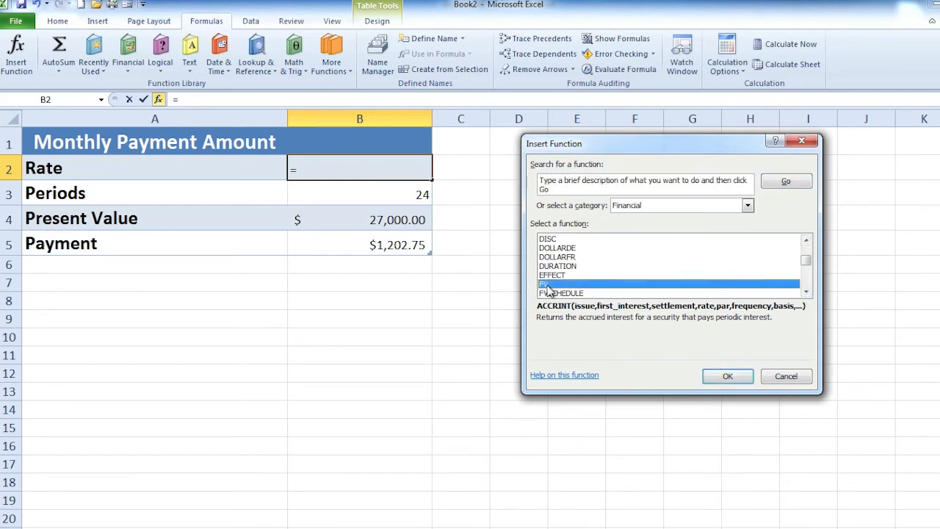
left_click(806, 293)
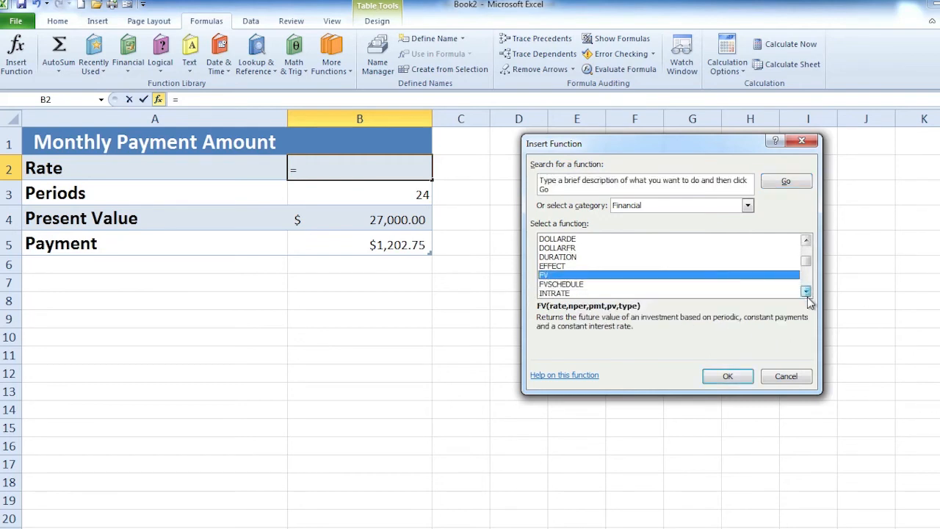
left_click(806, 293)
left_click(806, 293)
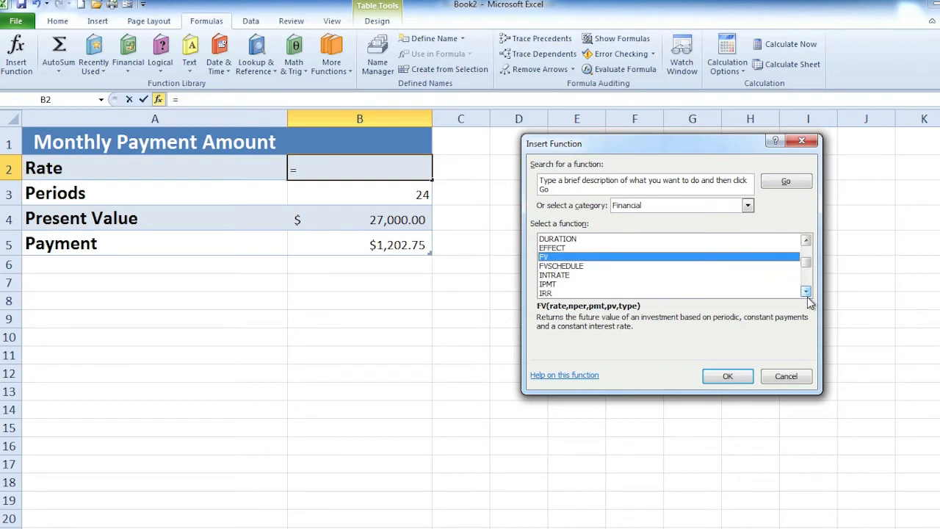
left_click_drag(806, 292, 806, 292)
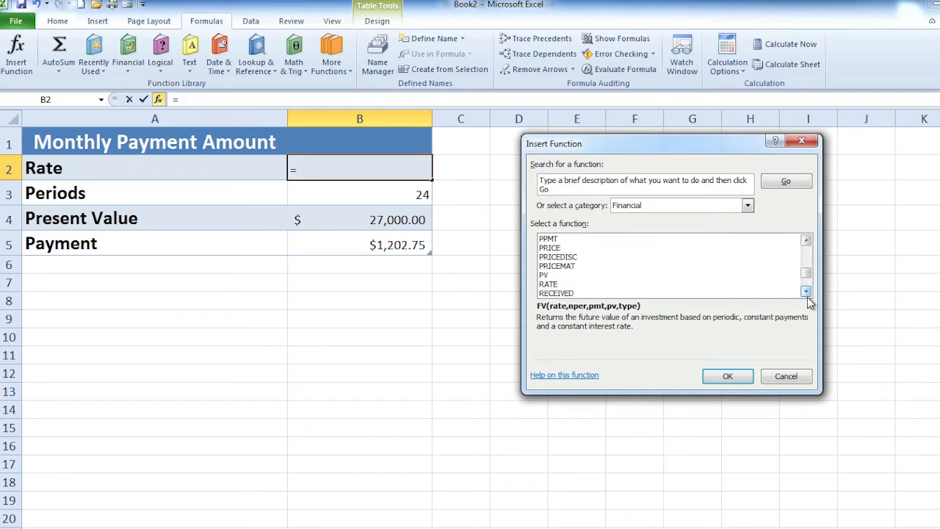
left_click(543, 275)
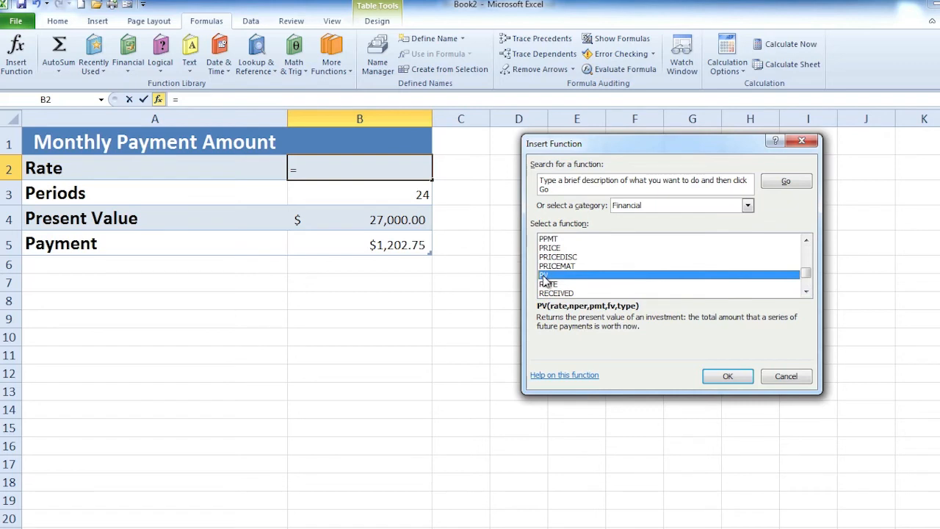